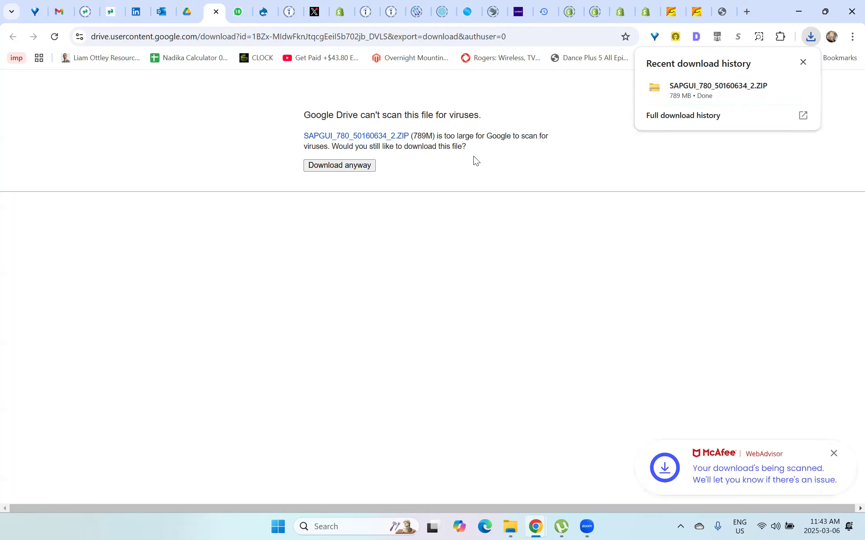
# Step: Open the downloaded SAPGUI_780_50160634_2.ZIP archive and browse through PRES1, GUI and Windows to its Win32 folder
pyautogui.click(673, 101)
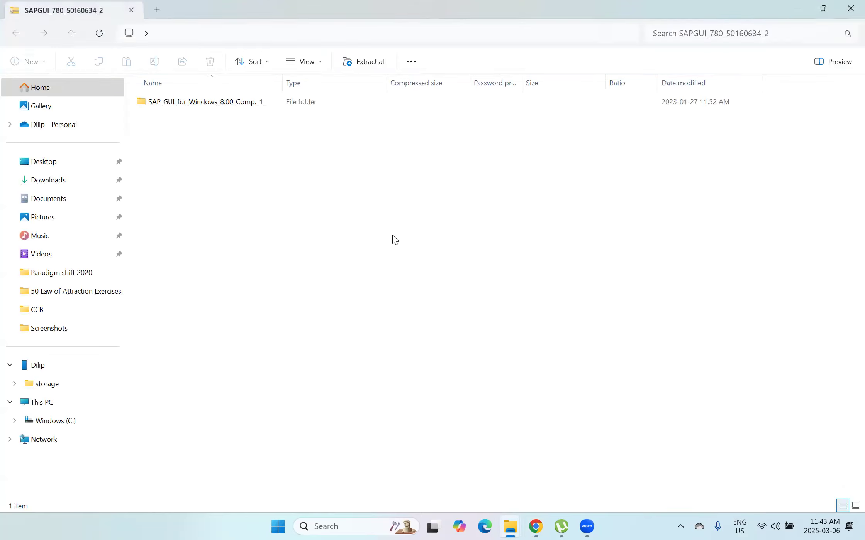
pyautogui.doubleClick(222, 105)
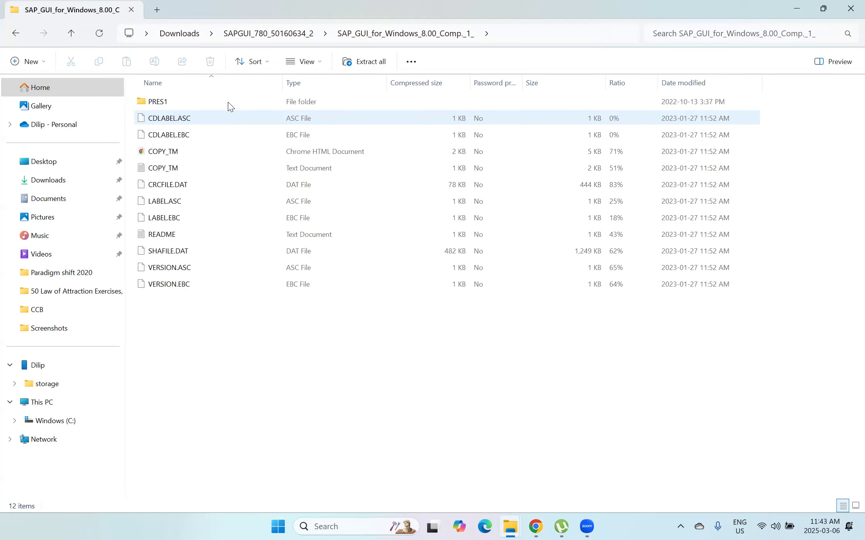
pyautogui.doubleClick(228, 103)
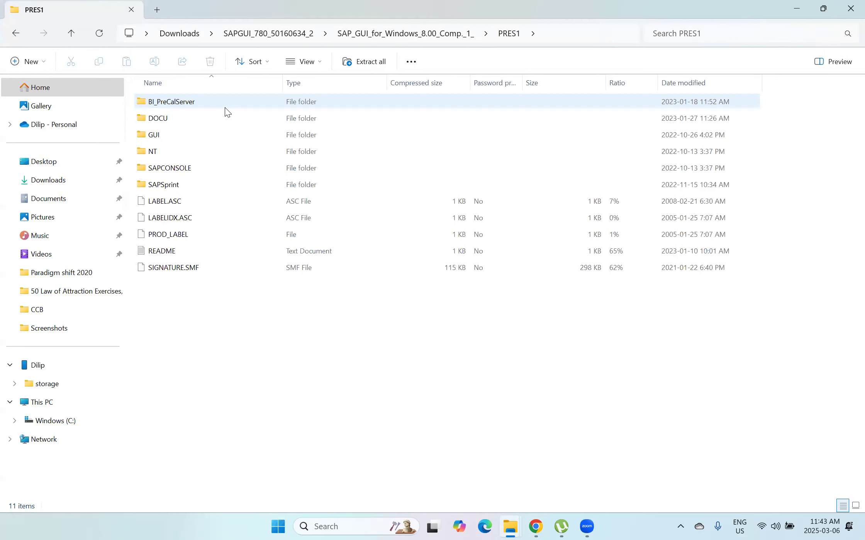
pyautogui.doubleClick(197, 131)
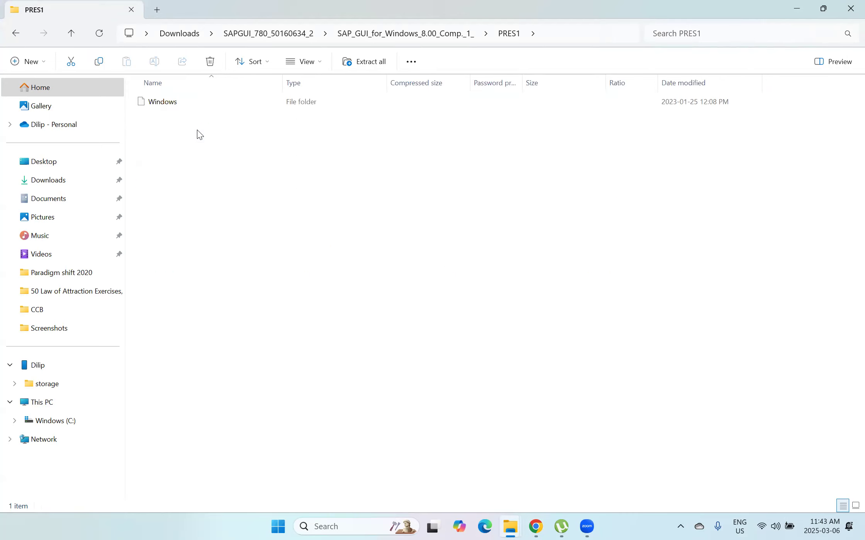
pyautogui.doubleClick(183, 109)
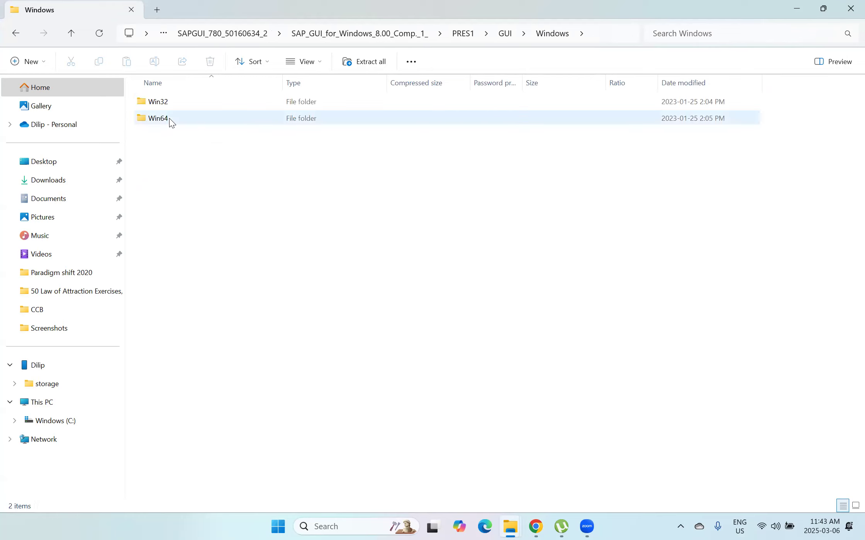
pyautogui.doubleClick(170, 119)
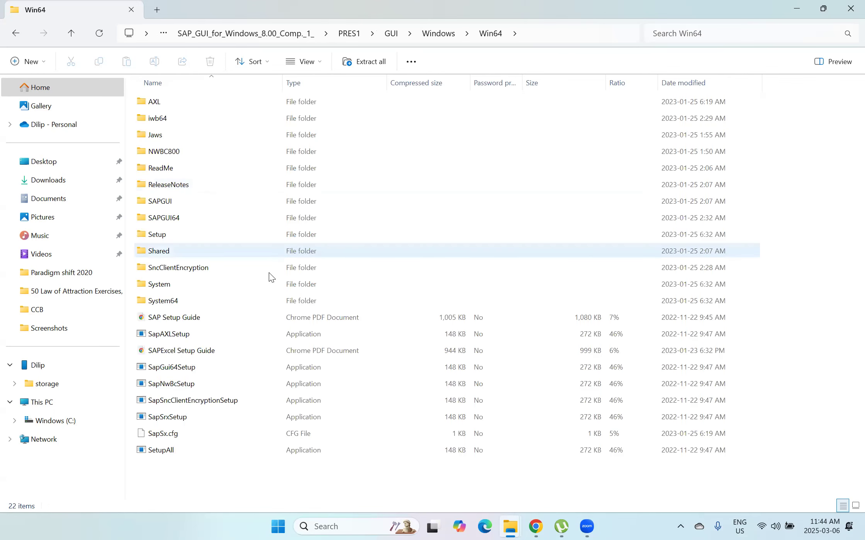
pyautogui.click(73, 35)
pyautogui.doubleClick(170, 105)
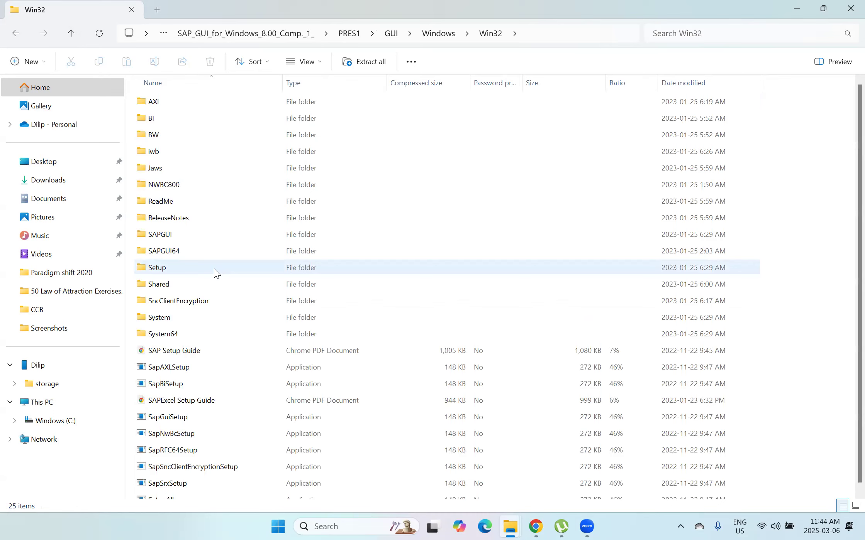
# Step: Launch SetupAll from the archive and extract all files to the proposed SAPGUI_780_50160634_2 folder in Downloads
pyautogui.scroll(-1, 206, 338)
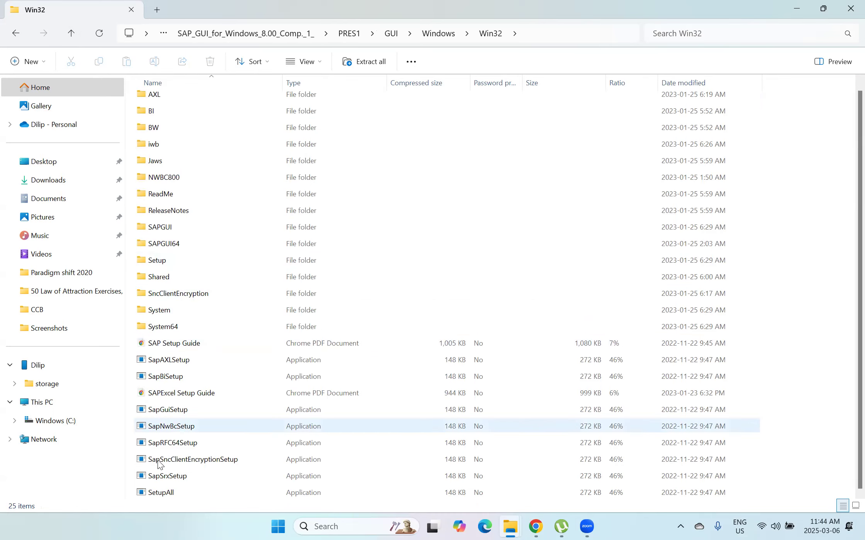
pyautogui.doubleClick(167, 495)
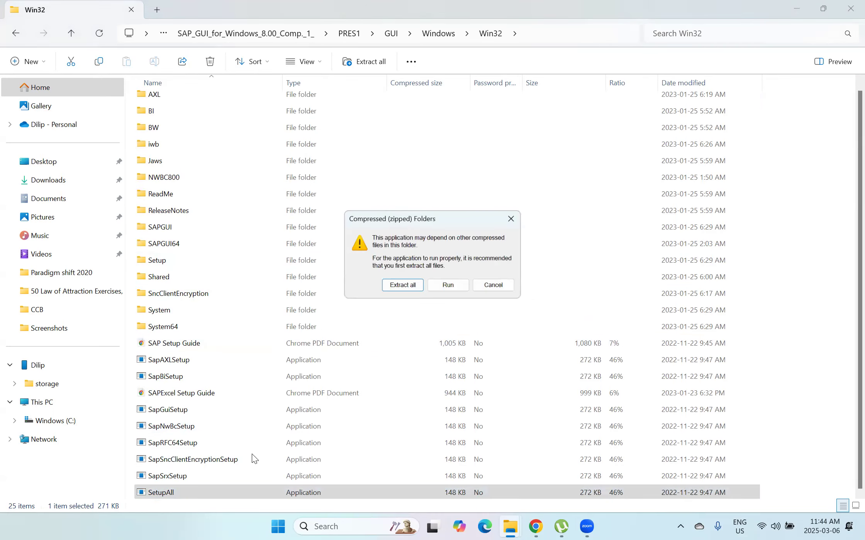
pyautogui.click(393, 287)
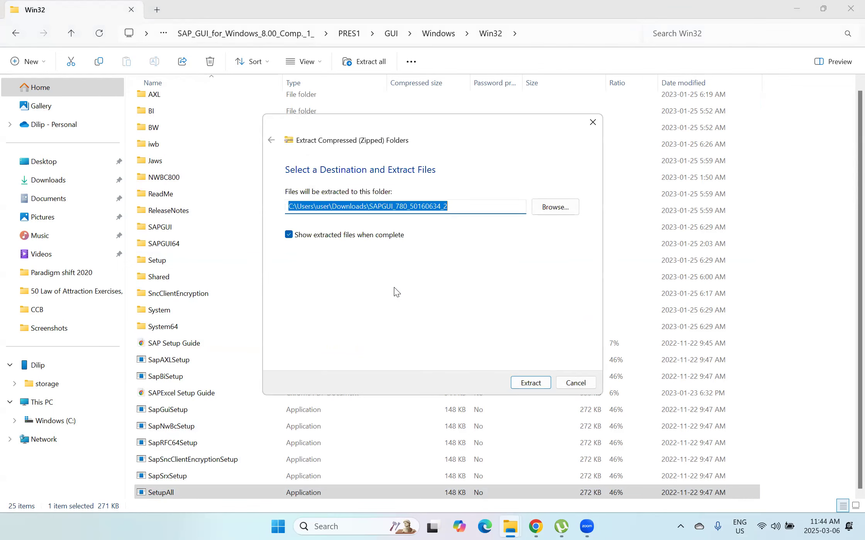
pyautogui.click(526, 384)
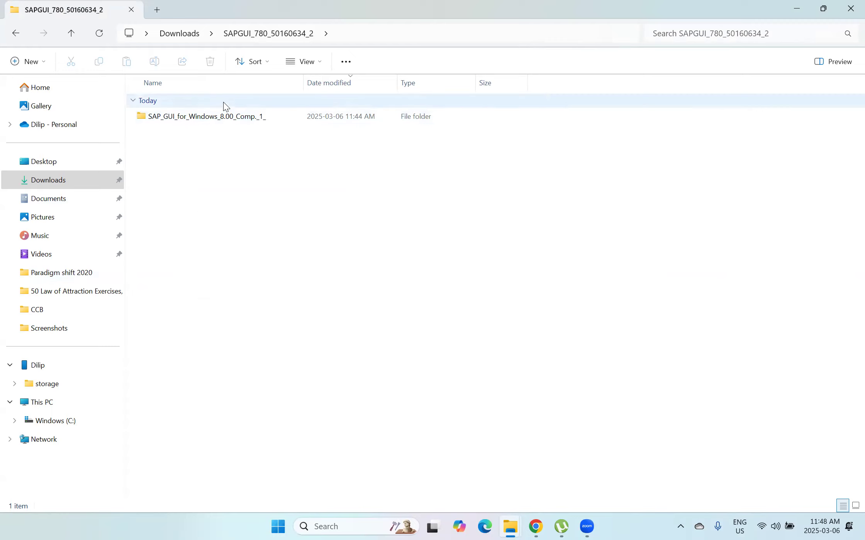
# Step: In the extracted files, go to SAP_GUI_for_Windows_8.00_Comp._1_, PRES1, GUI, Windows and open the Win32 folder
pyautogui.doubleClick(215, 117)
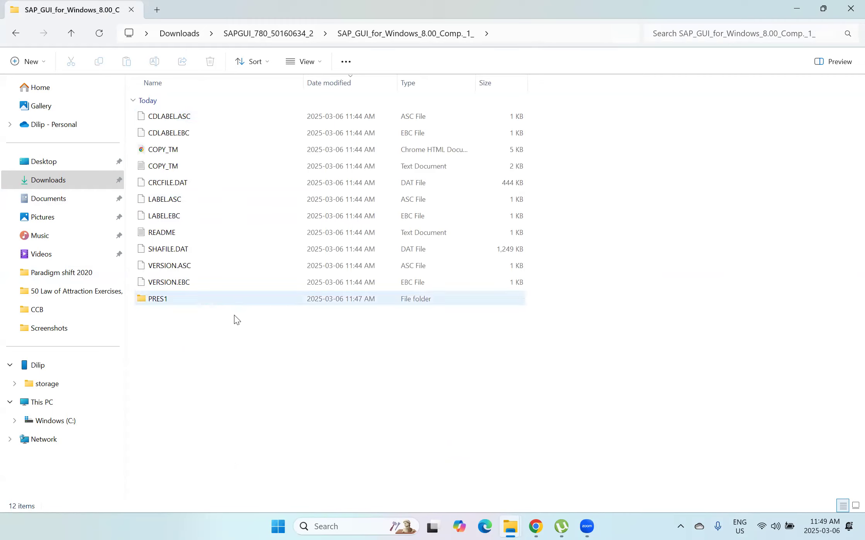
pyautogui.doubleClick(160, 305)
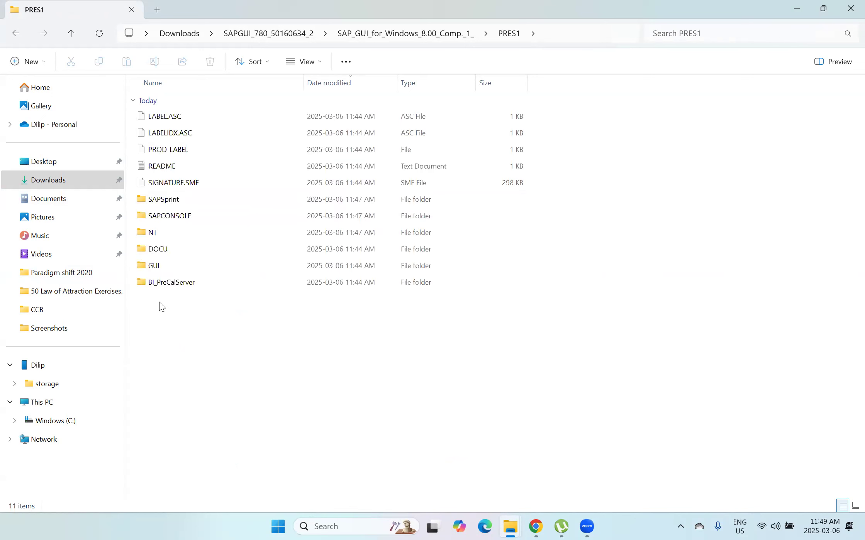
pyautogui.click(160, 265)
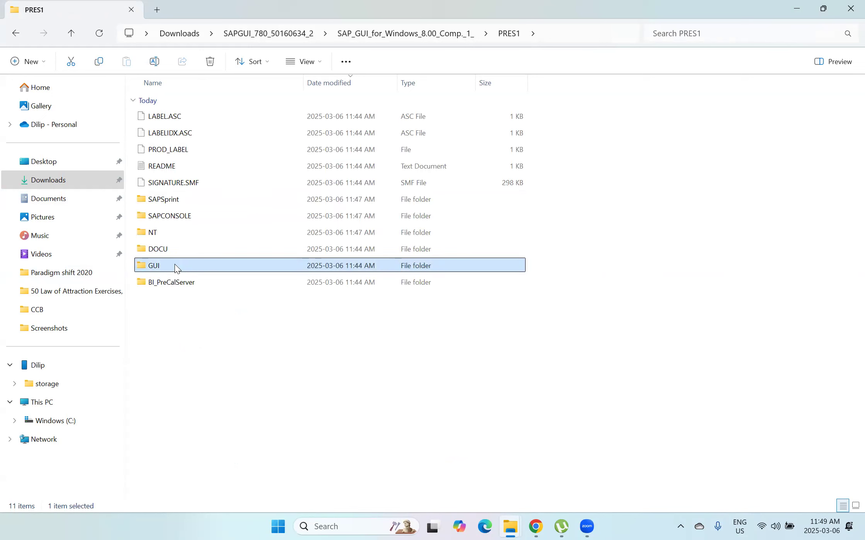
pyautogui.doubleClick(174, 266)
pyautogui.doubleClick(178, 120)
pyautogui.moveTo(175, 120); pyautogui.dragTo(168, 135)
pyautogui.click(167, 135)
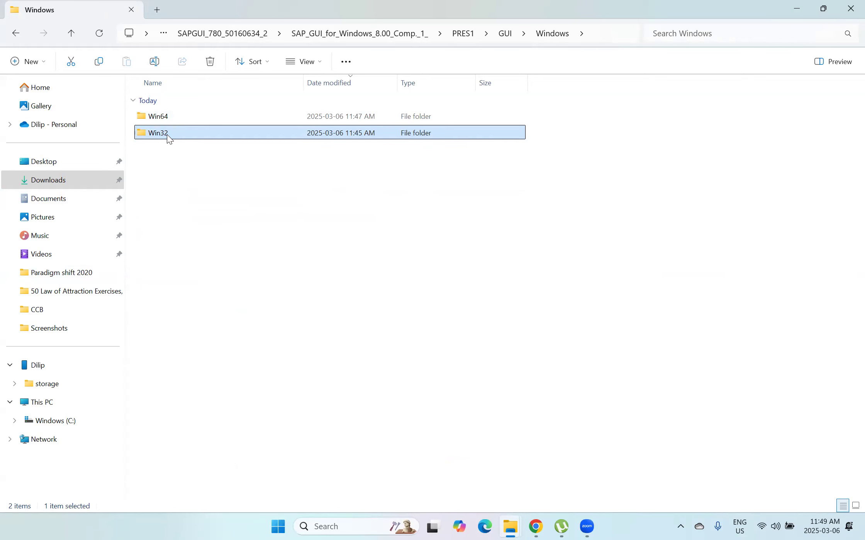
pyautogui.doubleClick(168, 135)
# Step: Run the extracted SetupAll application and proceed past the SAP Front End Installer's welcome page without rebooting
pyautogui.scroll(-1, 193, 200)
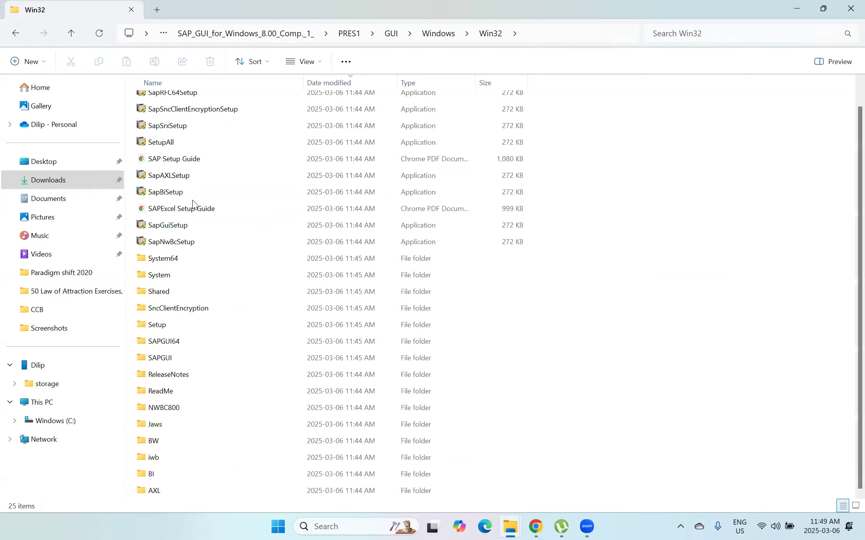
pyautogui.click(173, 143)
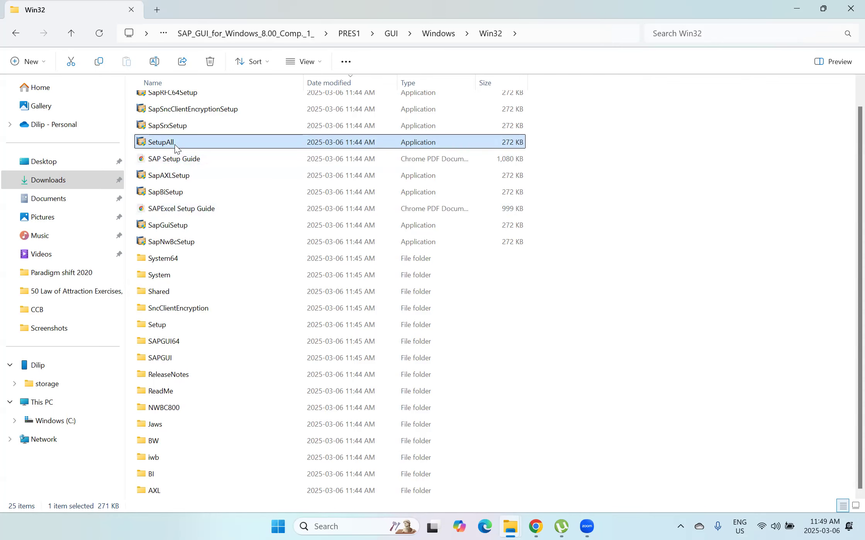
pyautogui.doubleClick(175, 145)
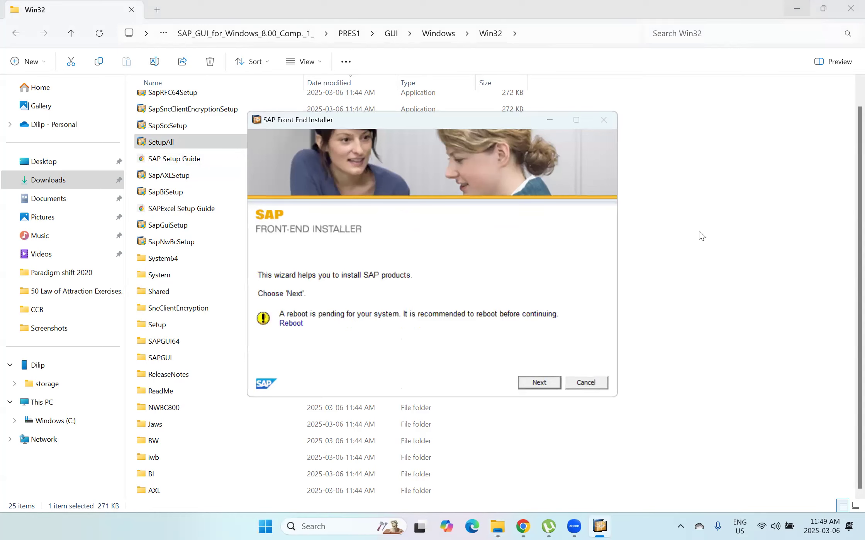
pyautogui.click(520, 384)
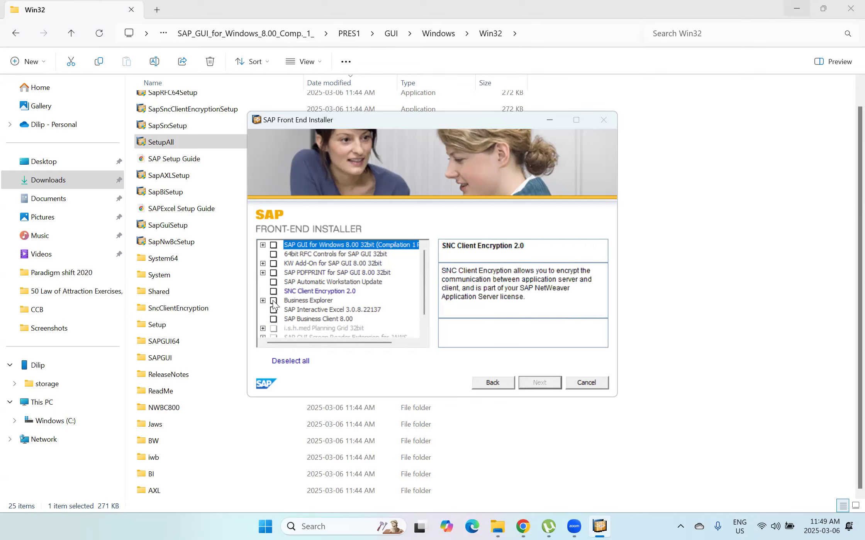
# Step: Select every available component for installation, from SAP GUI for Windows 8.00 32bit through SAP Business Client 8.00
pyautogui.click(273, 245)
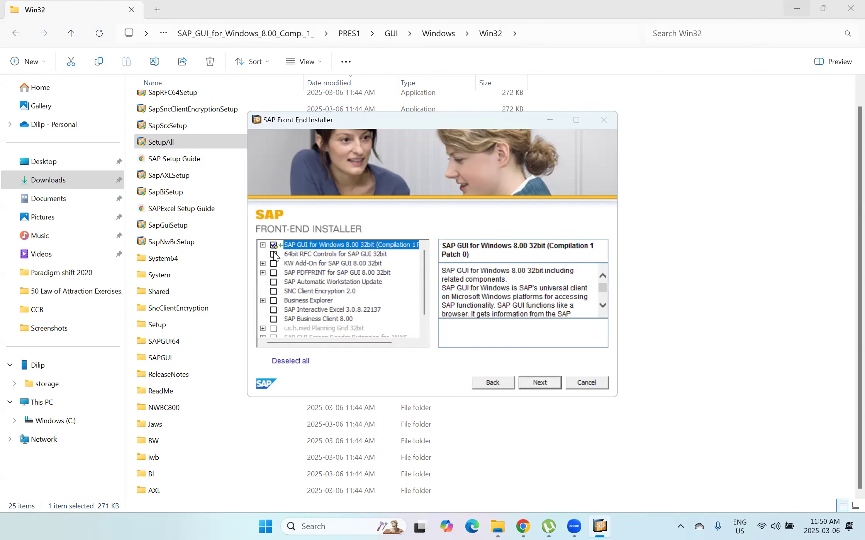
pyautogui.click(273, 263)
pyautogui.click(273, 273)
pyautogui.click(273, 282)
pyautogui.click(274, 291)
pyautogui.click(273, 301)
pyautogui.click(274, 310)
pyautogui.click(274, 320)
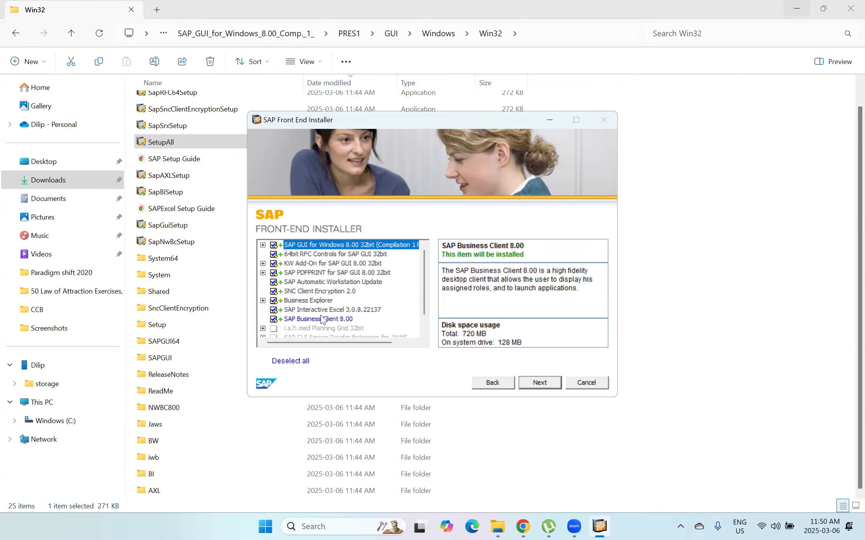
pyautogui.scroll(-1, 324, 320)
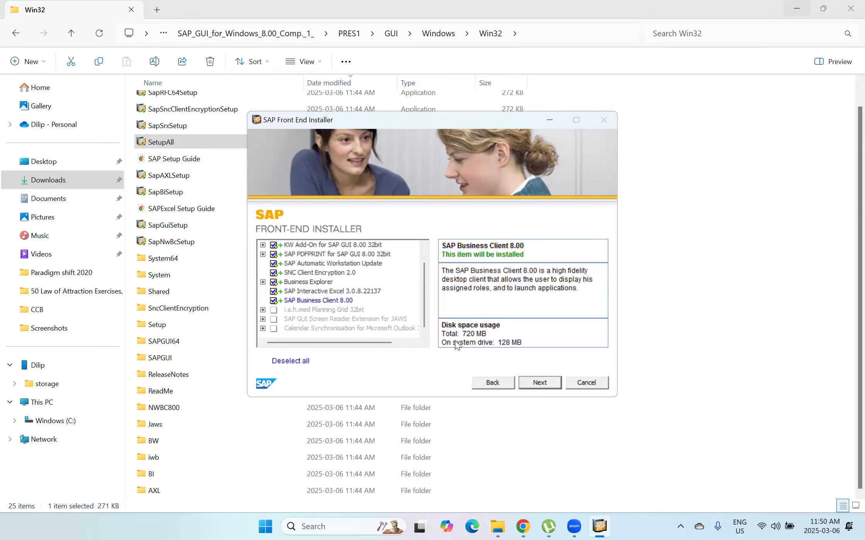
# Step: Accept the default target directories, install the selected SAP products and close the installer without rebooting
pyautogui.click(530, 383)
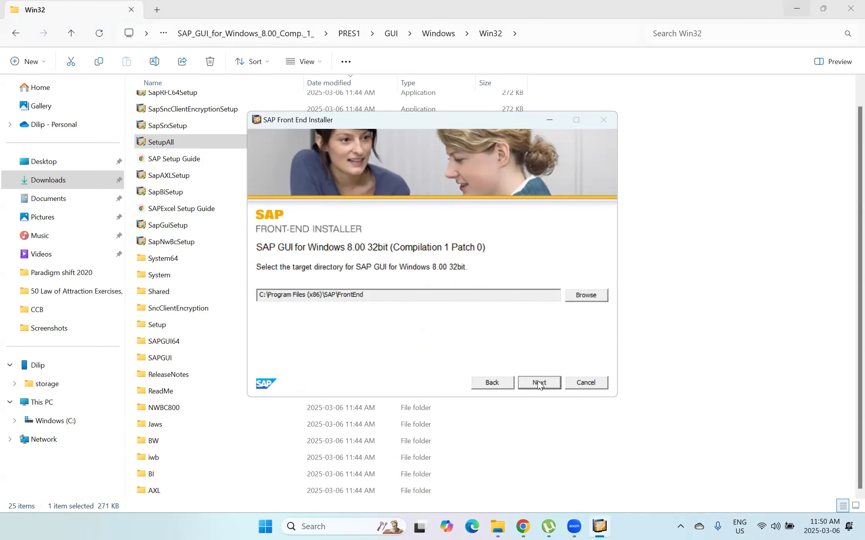
pyautogui.click(538, 383)
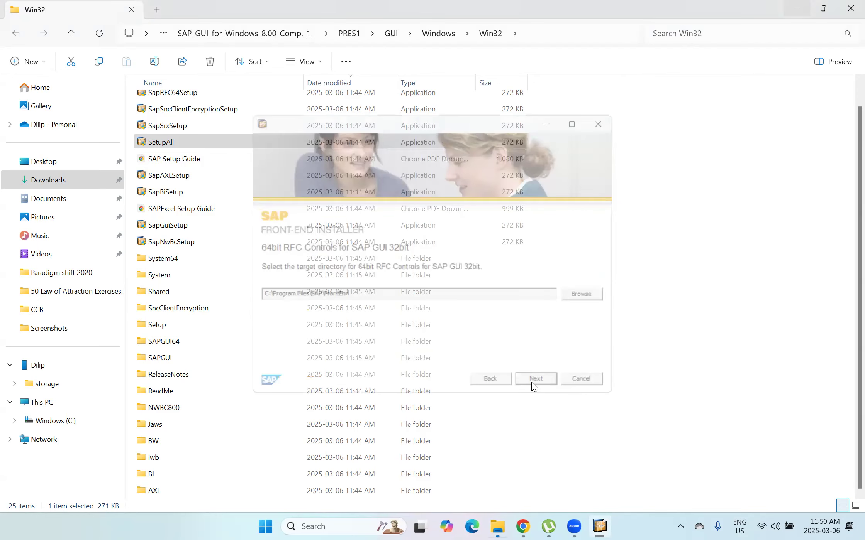
pyautogui.click(531, 382)
pyautogui.click(539, 382)
pyautogui.click(539, 382)
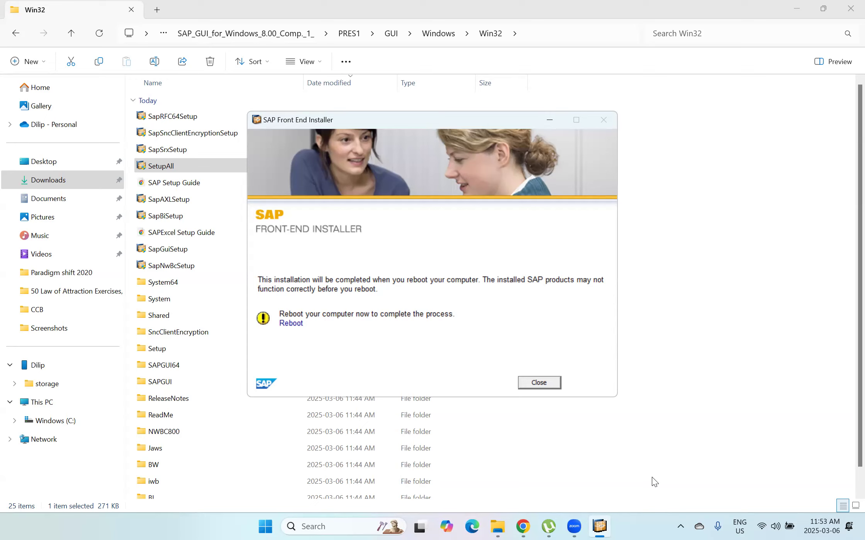
pyautogui.click(538, 383)
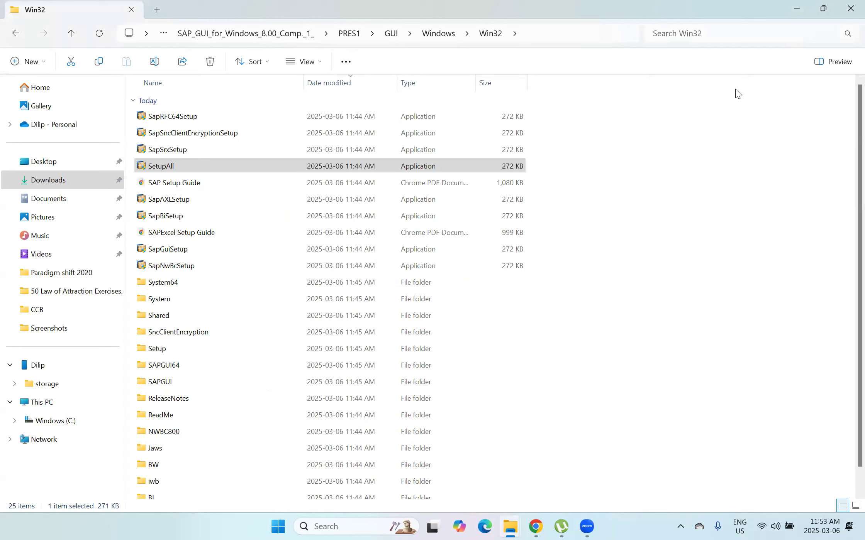
# Step: Show the desktop, open SAP Logon from its shortcut and maximize its window
pyautogui.press('super+d')
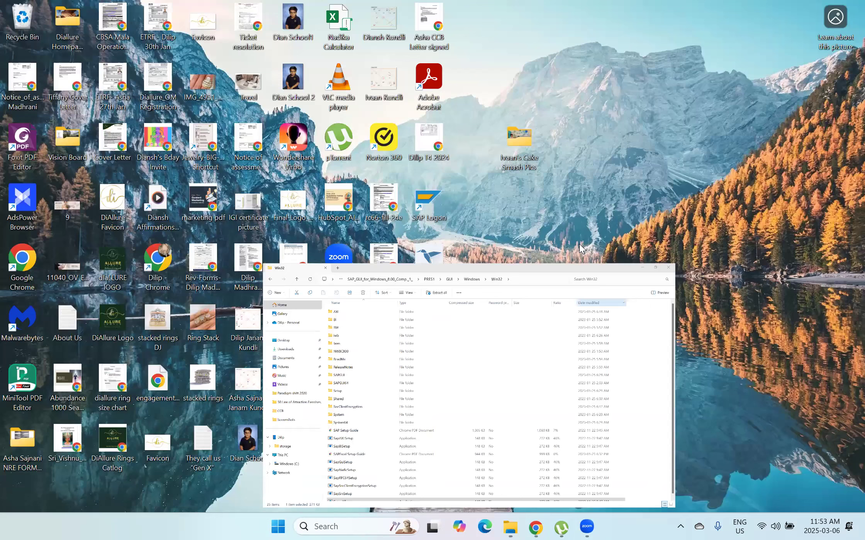
pyautogui.moveTo(460, 231); pyautogui.dragTo(405, 317)
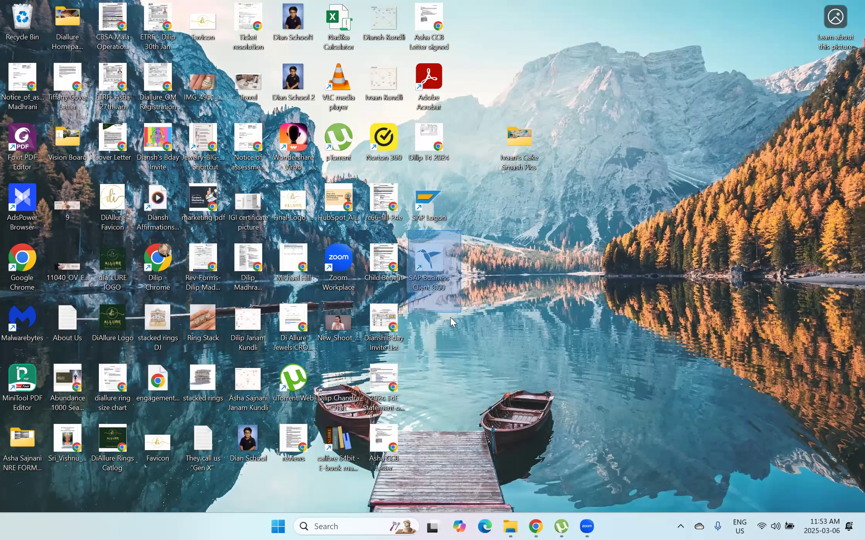
pyautogui.moveTo(490, 168); pyautogui.dragTo(396, 333)
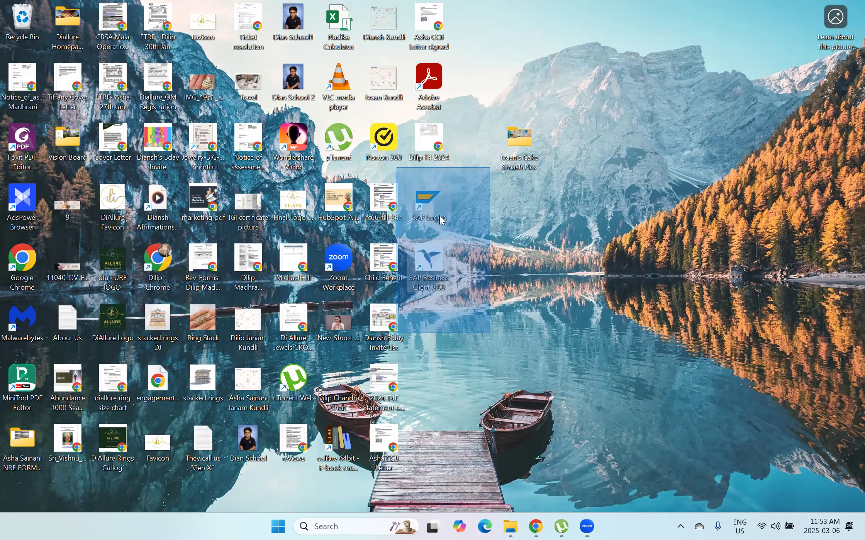
pyautogui.doubleClick(425, 201)
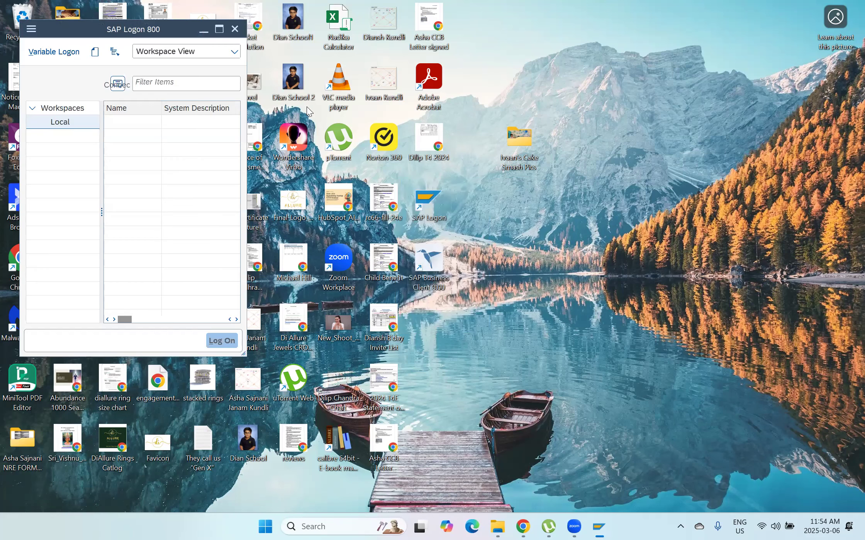
pyautogui.click(219, 30)
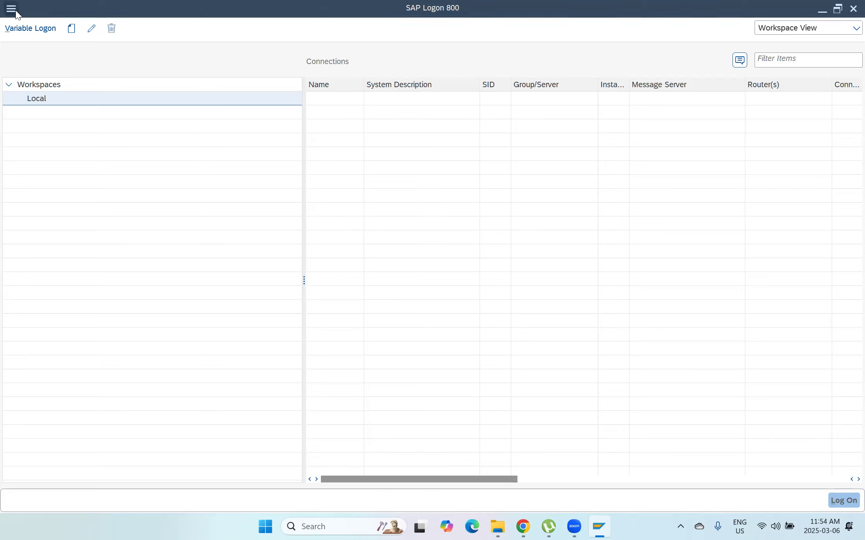
# Step: Start a new connection in SAP Logon based on the User Specified System entry
pyautogui.click(74, 31)
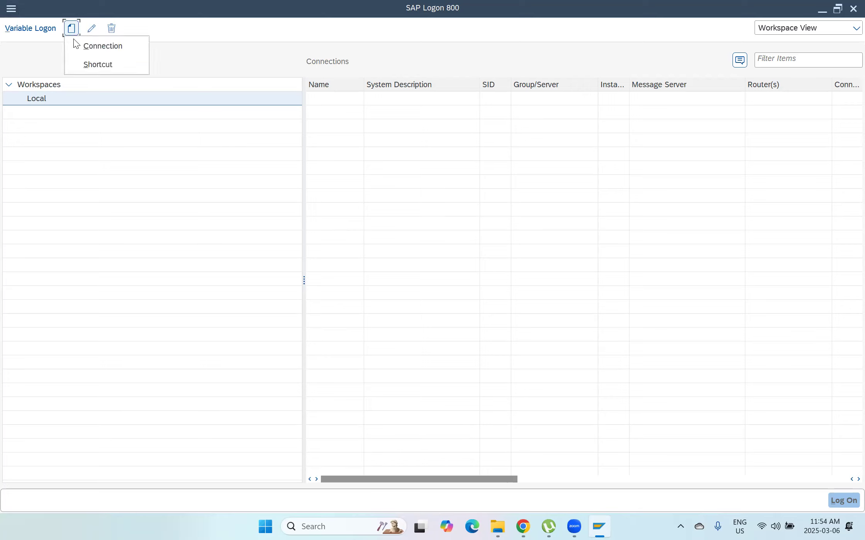
pyautogui.click(95, 54)
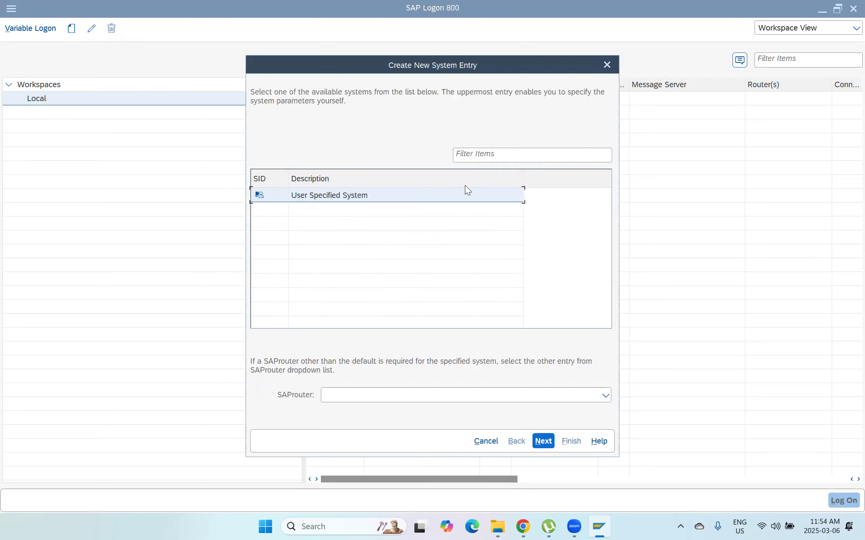
pyautogui.click(541, 445)
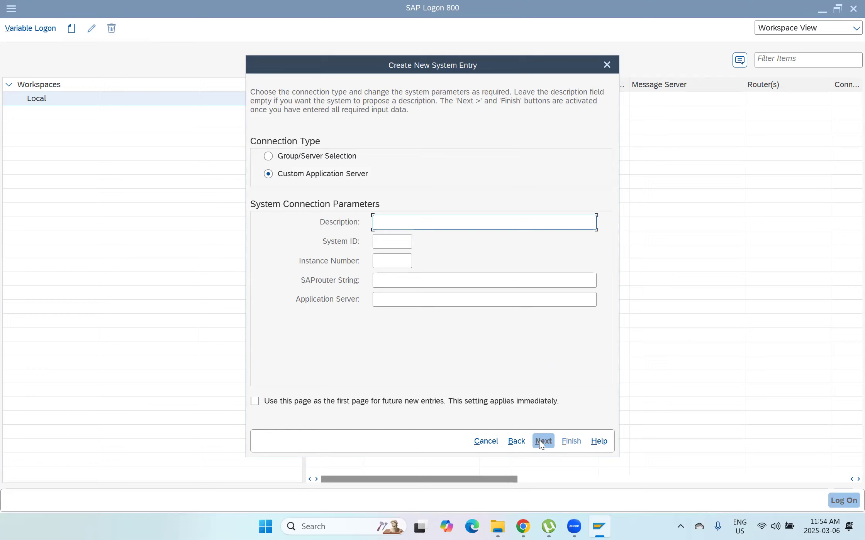
# Step: Fill in the connection's description as SAP FICO, system ID as EHP and instance number as 04, leaving the SAProuter string empty
pyautogui.write('SAP FICO')
pyautogui.press('Tab')
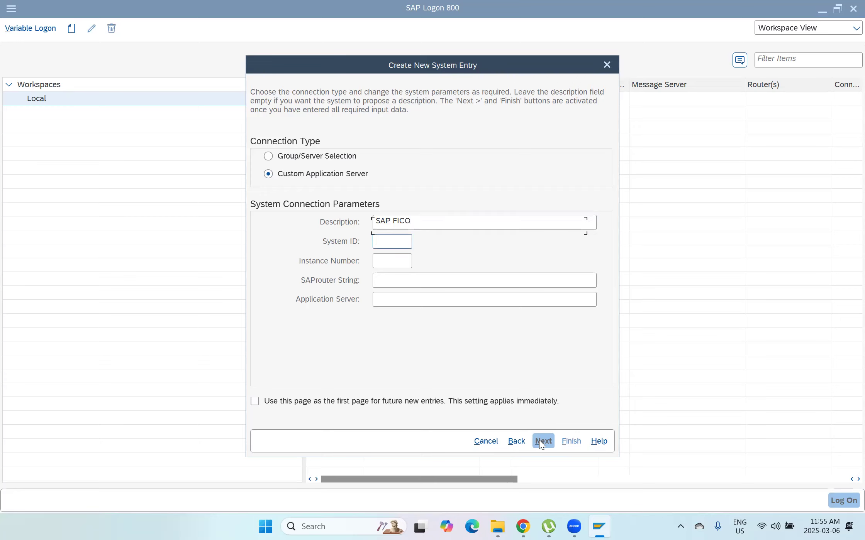
pyautogui.write('EHP')
pyautogui.press('Tab')
pyautogui.write('04')
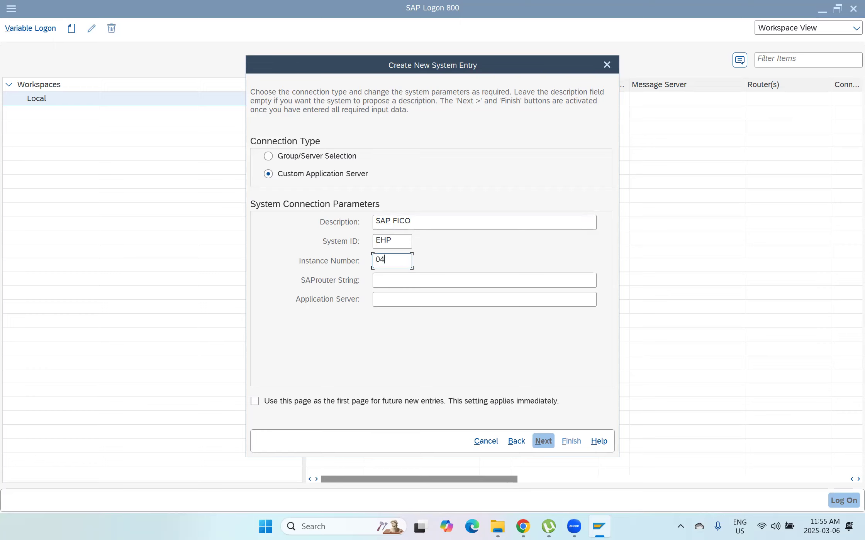
pyautogui.press('Tab')
pyautogui.press('Tab')
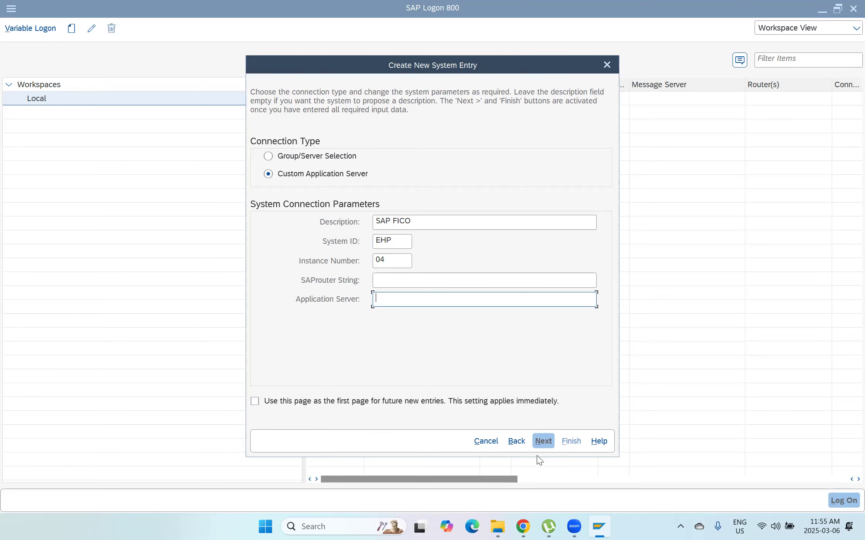
# Step: Set the application server to 49.207.10.116 and finish creating the system entry
pyautogui.write('49')
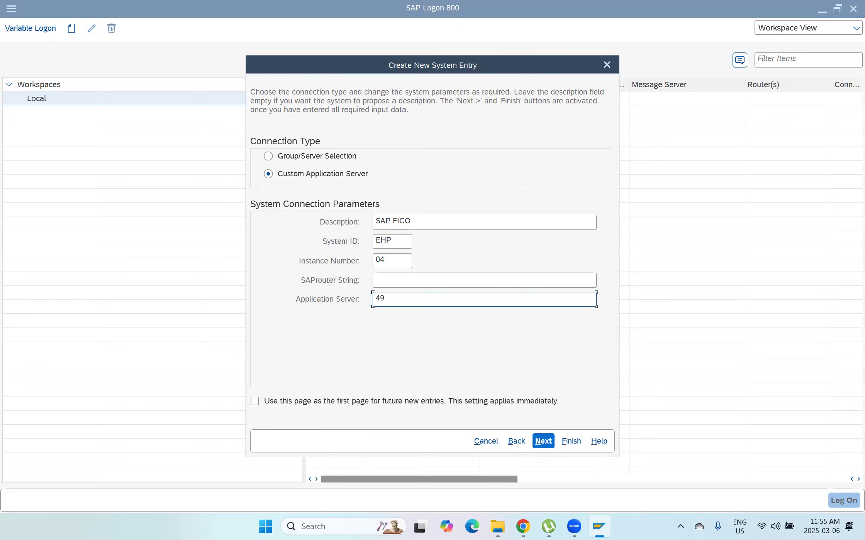
pyautogui.write('.207.1-0')
pyautogui.press('BackSpace')
pyautogui.press('BackSpace')
pyautogui.write('-')
pyautogui.press('BackSpace')
pyautogui.write('0.116')
pyautogui.click(571, 442)
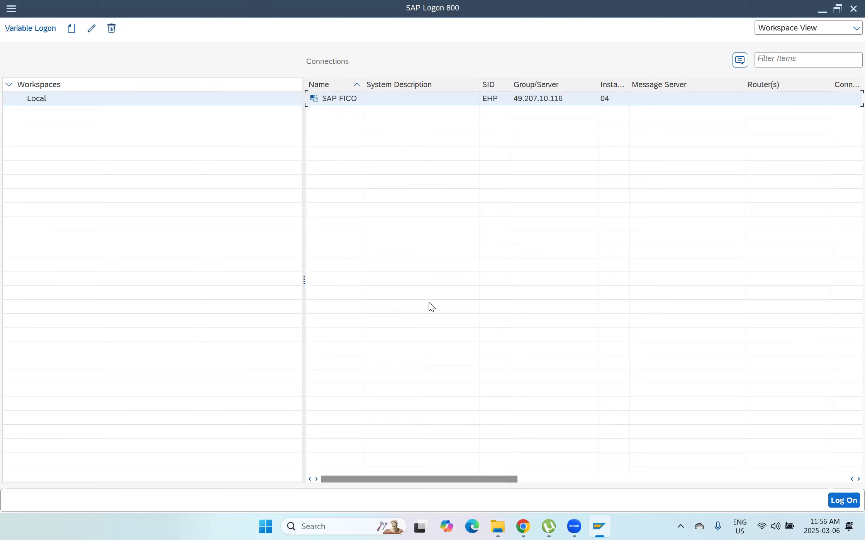